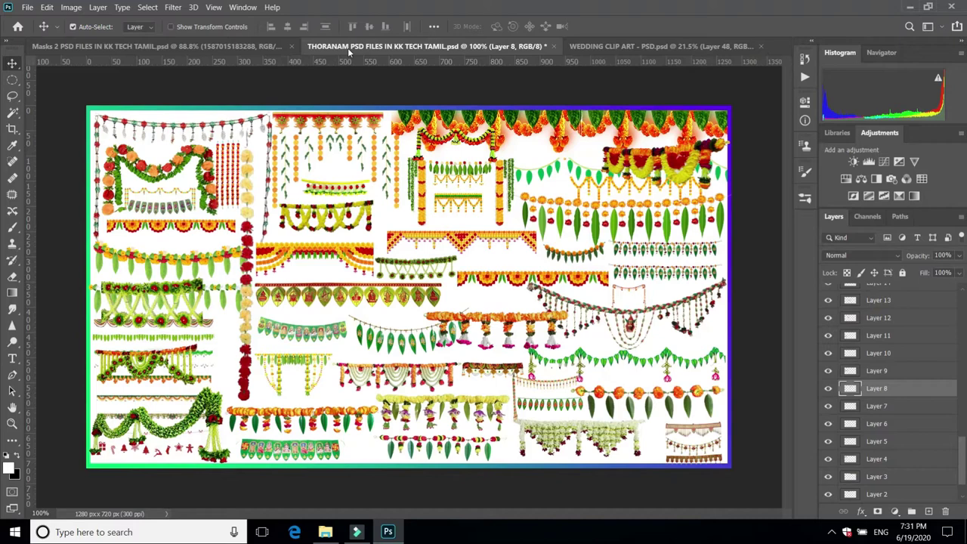
{"action": "scroll", "coordinate": [391, 219], "scroll_direction": "up", "scroll_amount": 1}
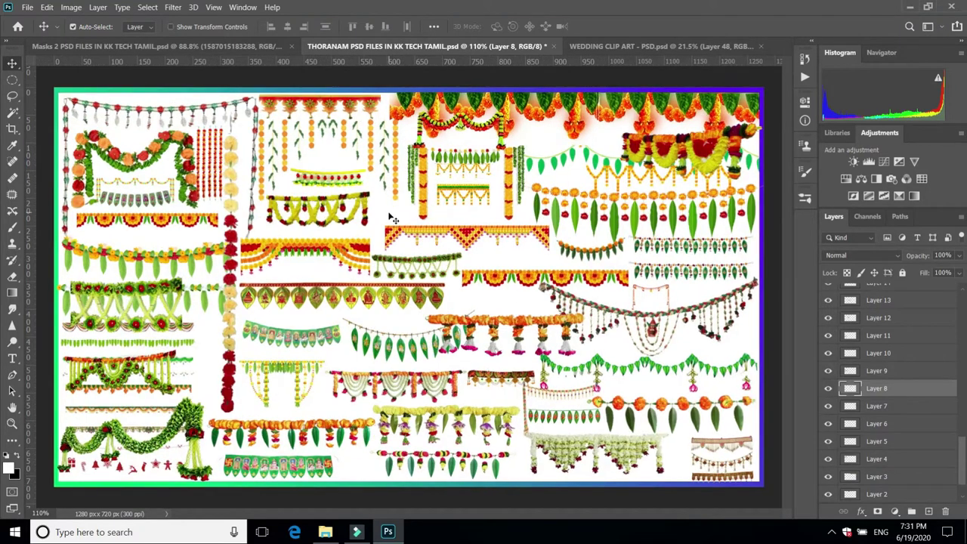
{"action": "scroll", "coordinate": [391, 218], "scroll_direction": "up", "scroll_amount": 2}
{"action": "scroll", "coordinate": [421, 151], "scroll_direction": "up", "scroll_amount": 2}
{"action": "scroll", "coordinate": [420, 146], "scroll_direction": "down", "scroll_amount": 1}
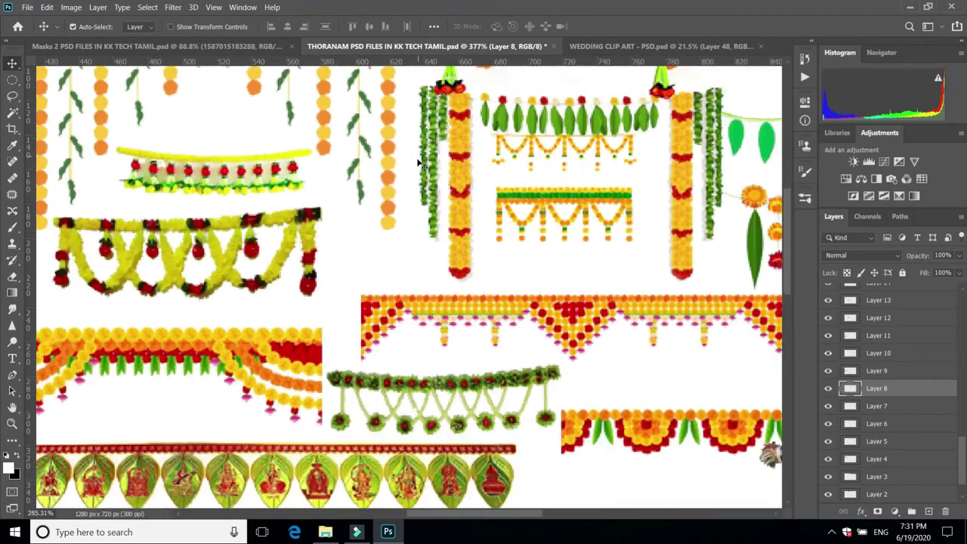
{"action": "scroll", "coordinate": [417, 157], "scroll_direction": "down", "scroll_amount": 1}
{"action": "scroll", "coordinate": [522, 230], "scroll_direction": "down", "scroll_amount": 1}
{"action": "scroll", "coordinate": [493, 235], "scroll_direction": "down", "scroll_amount": 1}
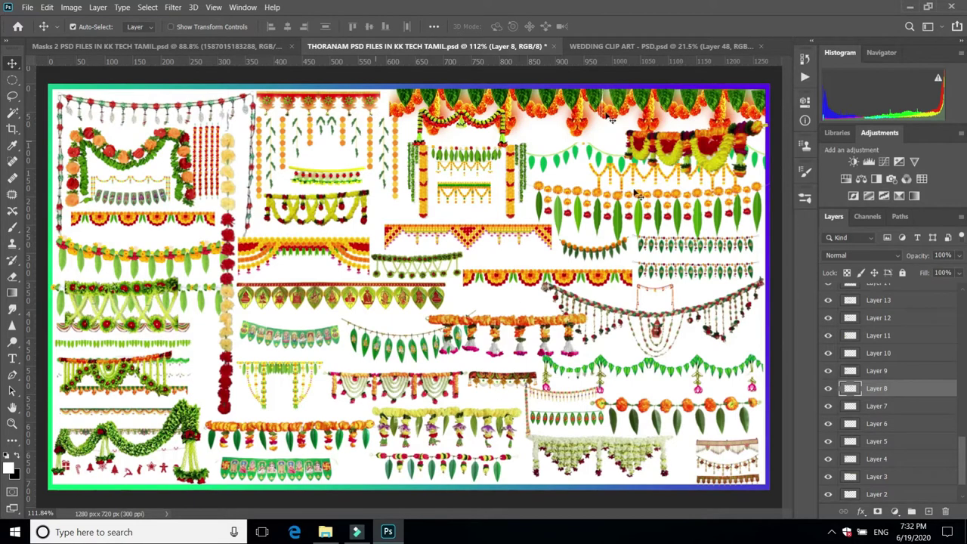
- Switch to the WEDDING CLIP ART document and zoom in on its canvas
{"action": "left_click", "coordinate": [626, 46]}
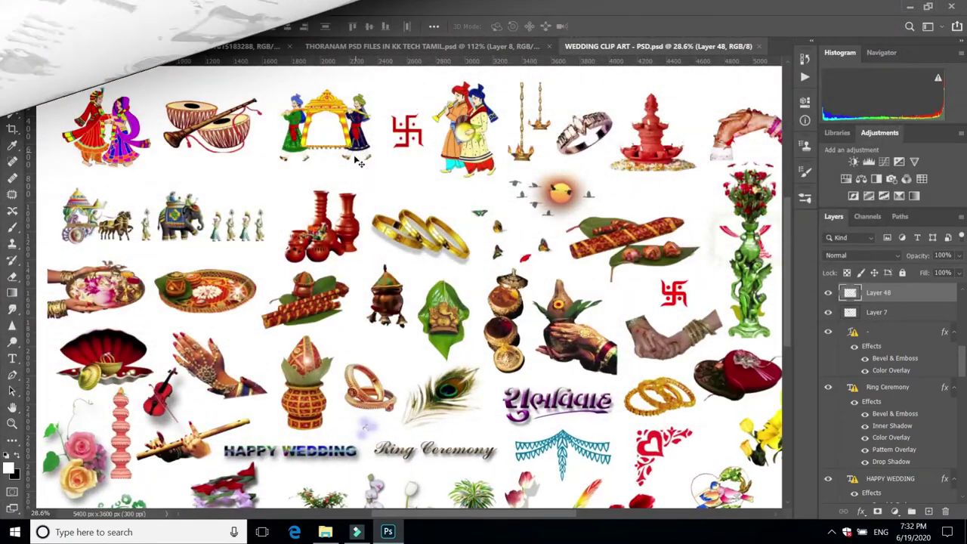
{"action": "scroll", "coordinate": [114, 136], "scroll_direction": "up", "scroll_amount": 2}
{"action": "scroll", "coordinate": [111, 133], "scroll_direction": "up", "scroll_amount": 3}
{"action": "scroll", "coordinate": [118, 131], "scroll_direction": "up", "scroll_amount": 3}
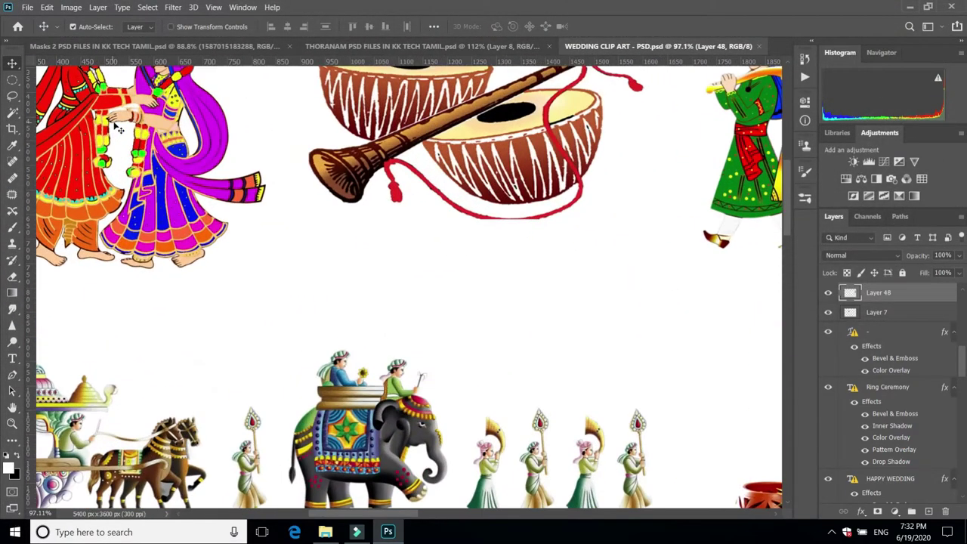
{"action": "scroll", "coordinate": [784, 176], "scroll_direction": "up", "scroll_amount": 2}
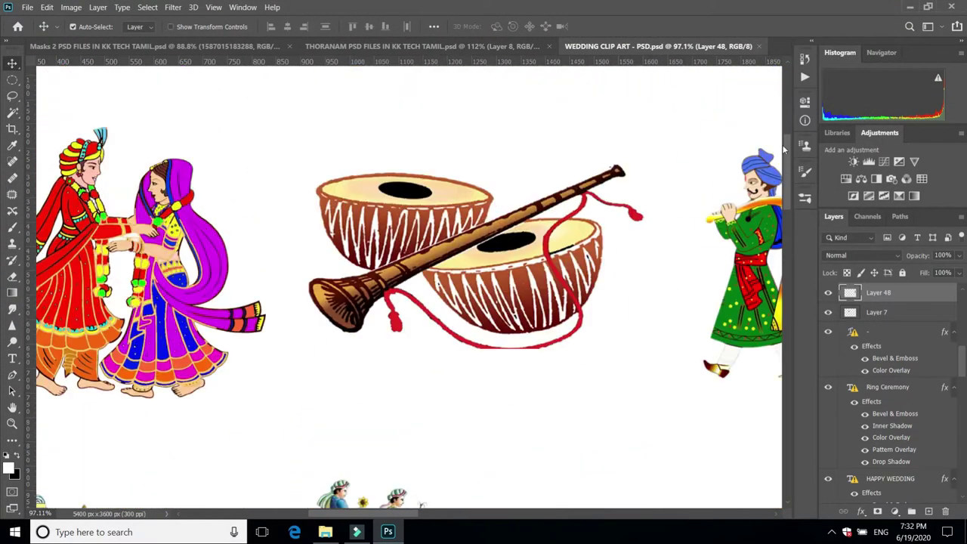
{"action": "scroll", "coordinate": [772, 148], "scroll_direction": "up", "scroll_amount": 1}
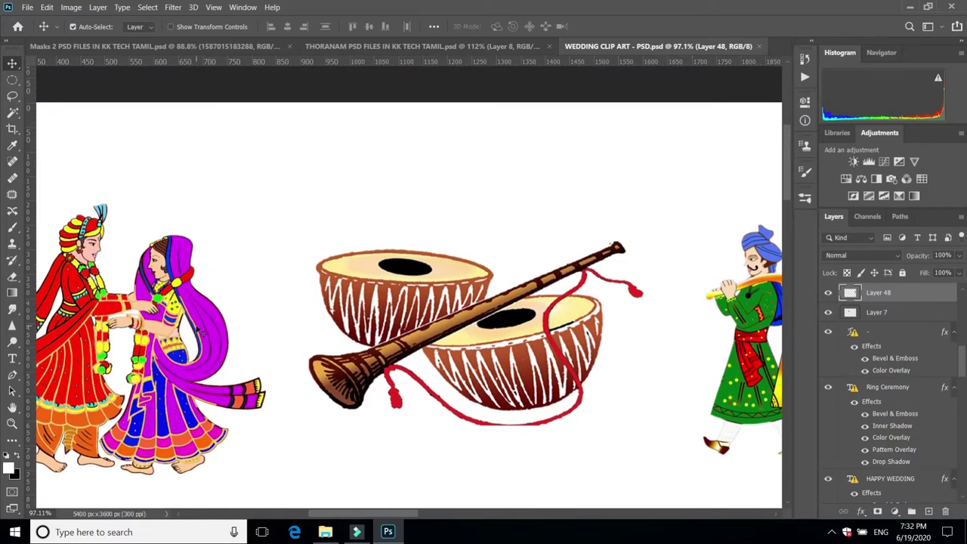
- Pan to the chariot, elephant, shell, jewelled hand and violin clip art, then zoom out
{"action": "key", "text": "h"}
{"action": "left_click_drag", "start_coordinate": [277, 341], "coordinate": [421, 155]}
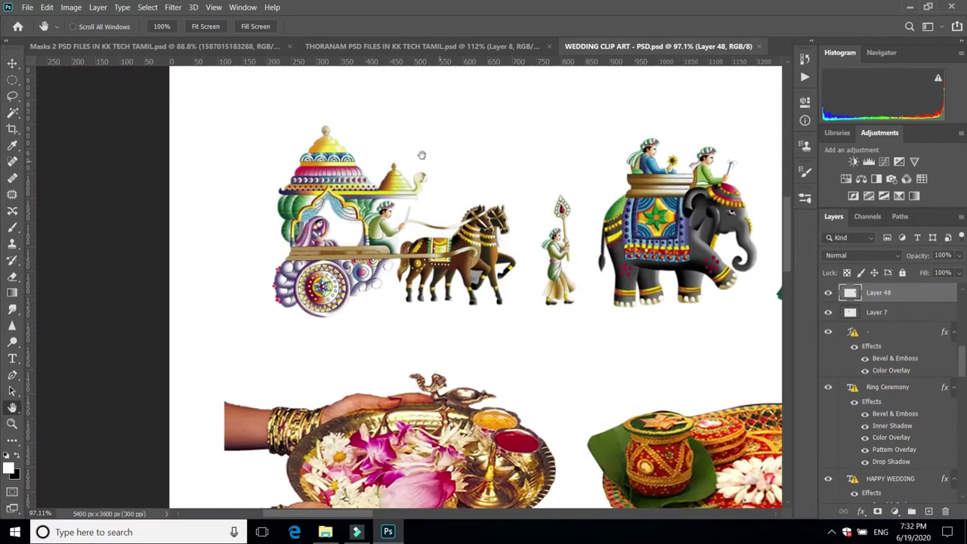
{"action": "left_click_drag", "start_coordinate": [509, 348], "coordinate": [388, 190]}
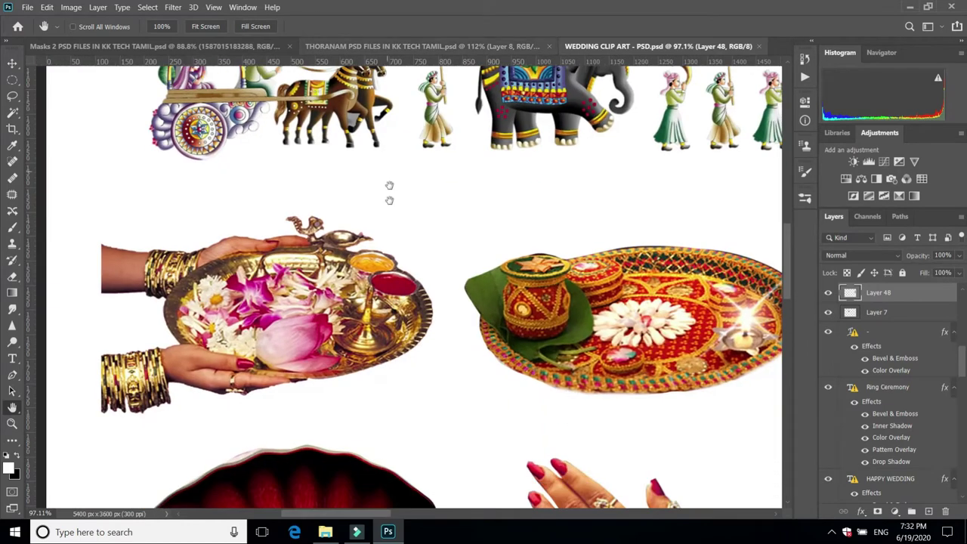
{"action": "scroll", "coordinate": [386, 309], "scroll_direction": "down", "scroll_amount": 3}
{"action": "scroll", "coordinate": [431, 284], "scroll_direction": "down", "scroll_amount": 3}
{"action": "scroll", "coordinate": [431, 283], "scroll_direction": "down", "scroll_amount": 3}
{"action": "scroll", "coordinate": [428, 287], "scroll_direction": "down", "scroll_amount": 3}
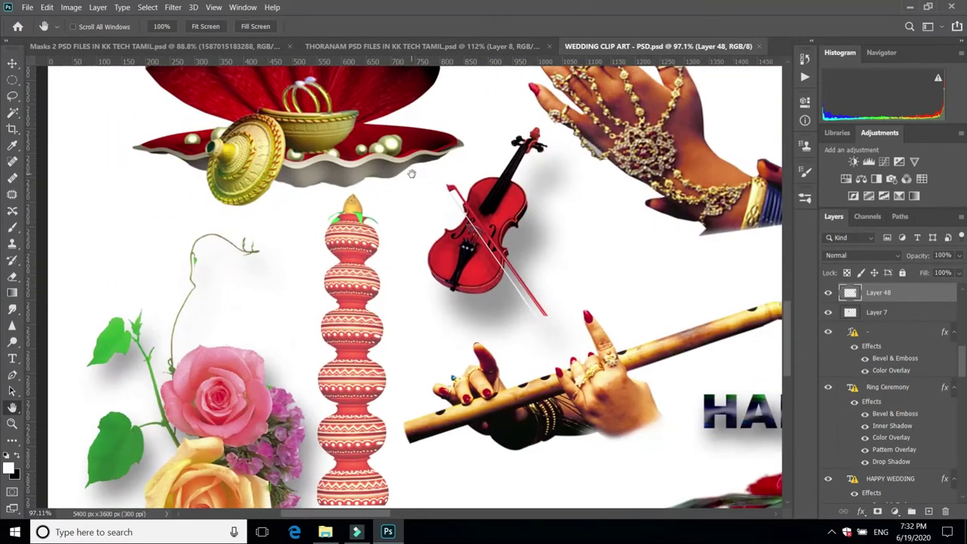
{"action": "scroll", "coordinate": [427, 283], "scroll_direction": "down", "scroll_amount": 2}
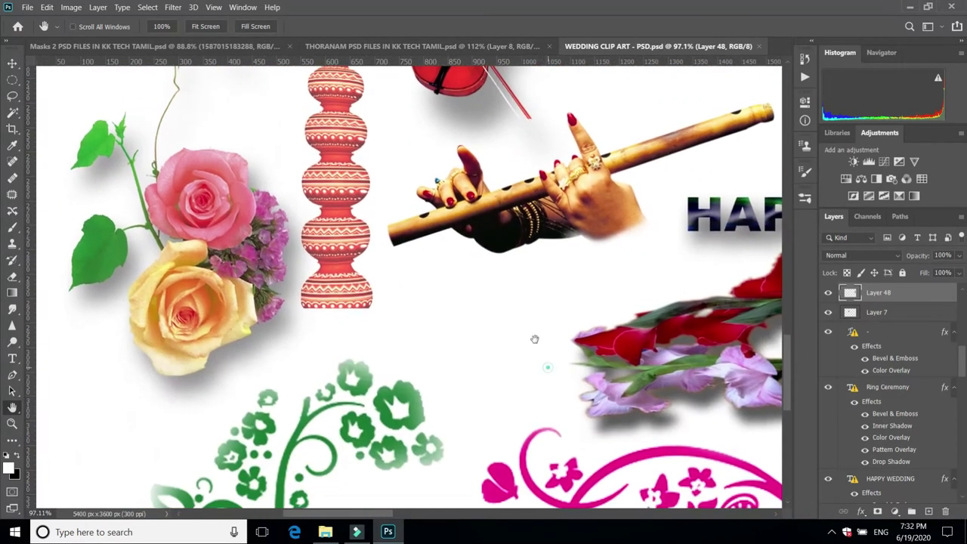
- Pan across HAPPY WEDDING, Ring Ceremony, garland, bird-heart, roses and statue clip art
{"action": "left_click_drag", "start_coordinate": [534, 339], "coordinate": [115, 203]}
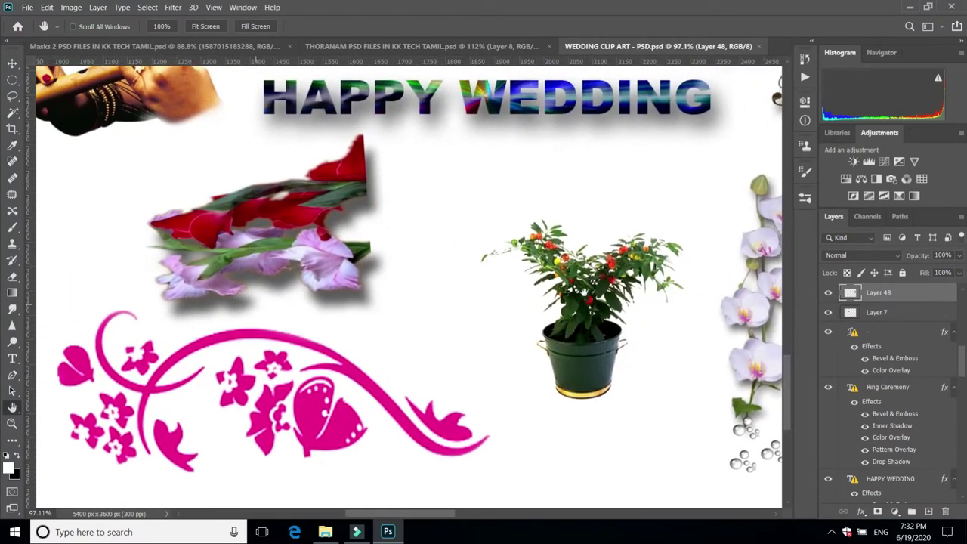
{"action": "left_click_drag", "start_coordinate": [583, 292], "coordinate": [393, 302]}
{"action": "left_click_drag", "start_coordinate": [748, 351], "coordinate": [492, 333]}
{"action": "left_click_drag", "start_coordinate": [770, 333], "coordinate": [503, 328]}
{"action": "left_click_drag", "start_coordinate": [665, 319], "coordinate": [622, 320]}
{"action": "left_click_drag", "start_coordinate": [686, 263], "coordinate": [507, 343]}
{"action": "left_click_drag", "start_coordinate": [581, 326], "coordinate": [466, 205]}
{"action": "left_click_drag", "start_coordinate": [551, 205], "coordinate": [414, 273]}
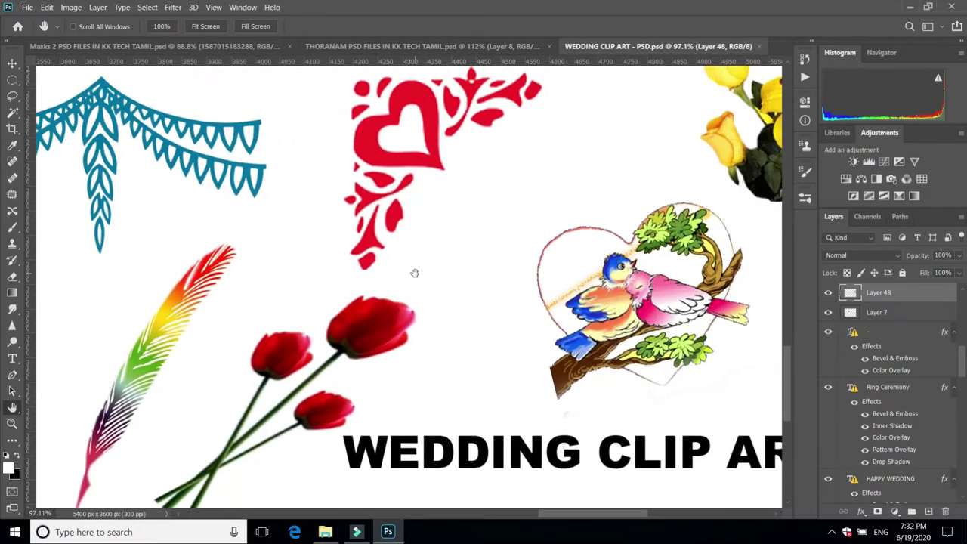
{"action": "left_click_drag", "start_coordinate": [639, 262], "coordinate": [529, 113]}
{"action": "left_click_drag", "start_coordinate": [423, 98], "coordinate": [408, 348]}
{"action": "left_click_drag", "start_coordinate": [402, 119], "coordinate": [383, 217]}
- Zoom out to see the whole wedding clip-art collection
{"action": "scroll", "coordinate": [383, 217], "scroll_direction": "down", "scroll_amount": 2}
{"action": "scroll", "coordinate": [484, 371], "scroll_direction": "down", "scroll_amount": 2}
{"action": "scroll", "coordinate": [483, 367], "scroll_direction": "down", "scroll_amount": 2}
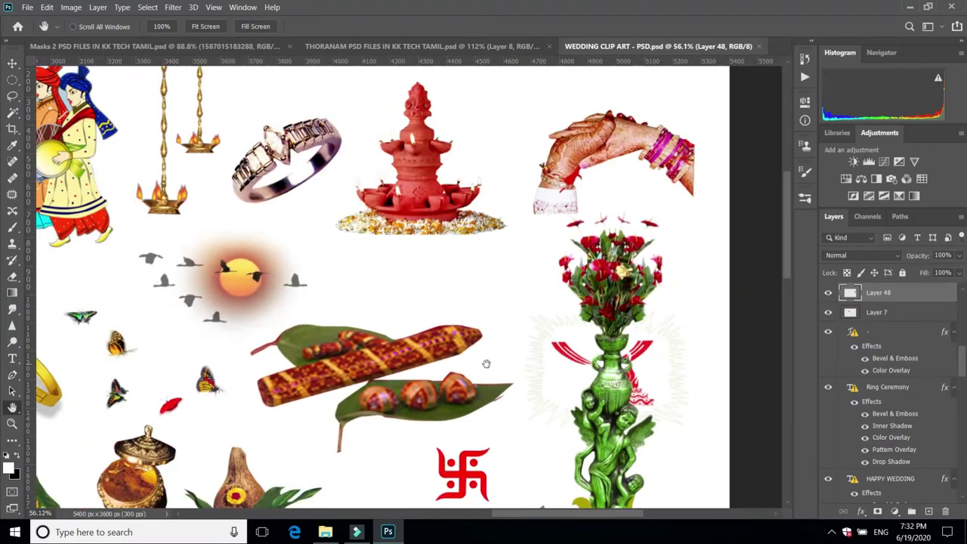
{"action": "scroll", "coordinate": [485, 364], "scroll_direction": "down", "scroll_amount": 1}
{"action": "scroll", "coordinate": [465, 353], "scroll_direction": "down", "scroll_amount": 1}
{"action": "scroll", "coordinate": [437, 352], "scroll_direction": "down", "scroll_amount": 1}
{"action": "scroll", "coordinate": [342, 351], "scroll_direction": "down", "scroll_amount": 1}
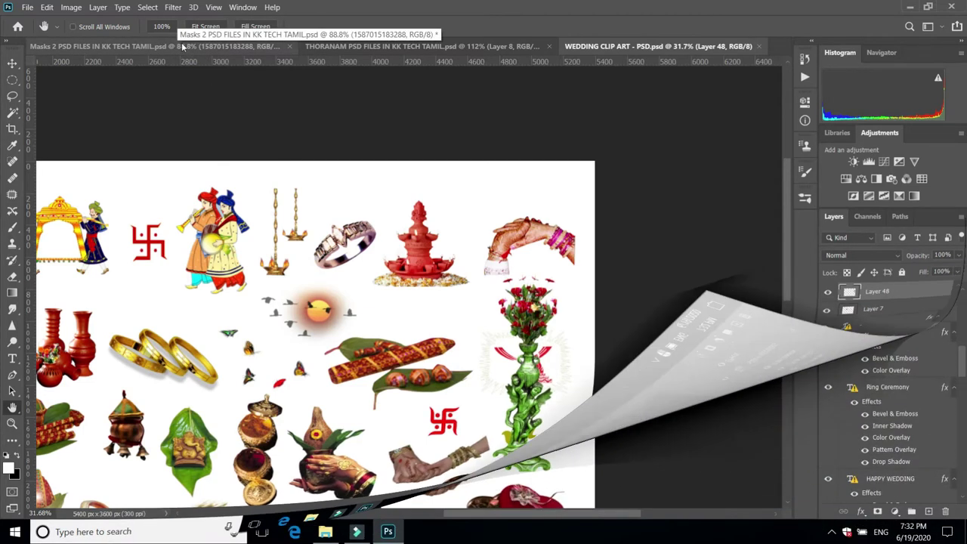
- Select the portrait photo's layer in Masks 2 with the Move tool
{"action": "scroll", "coordinate": [435, 165], "scroll_direction": "up", "scroll_amount": 1}
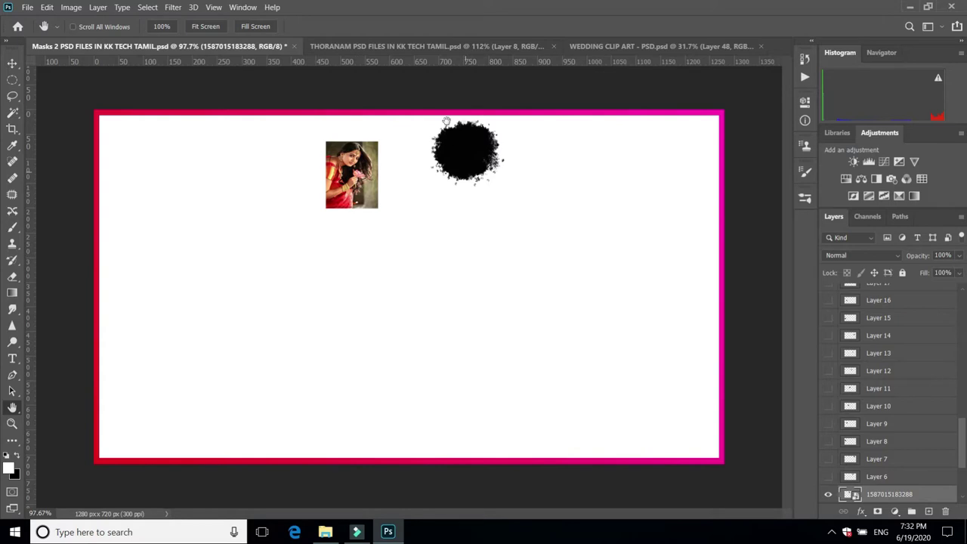
{"action": "left_click", "coordinate": [13, 64]}
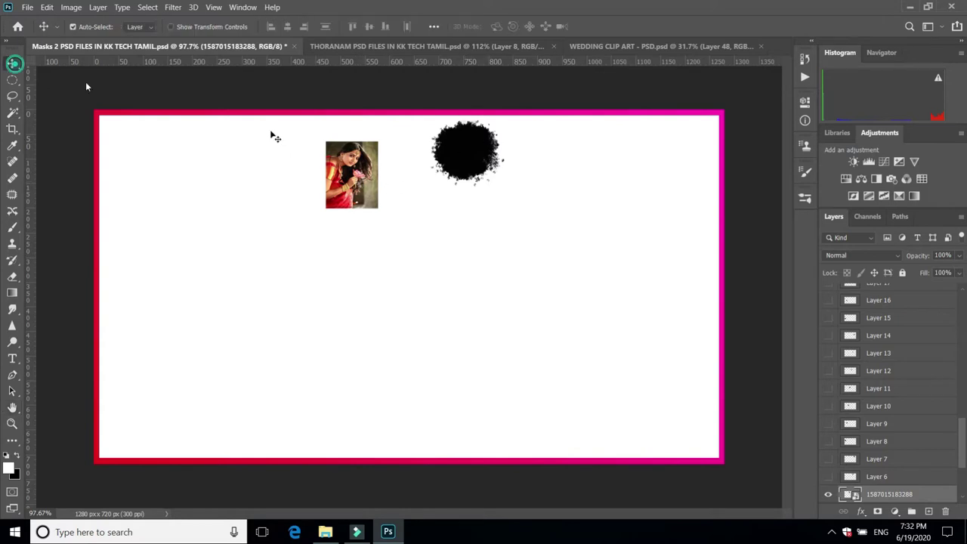
{"action": "right_click", "coordinate": [370, 184]}
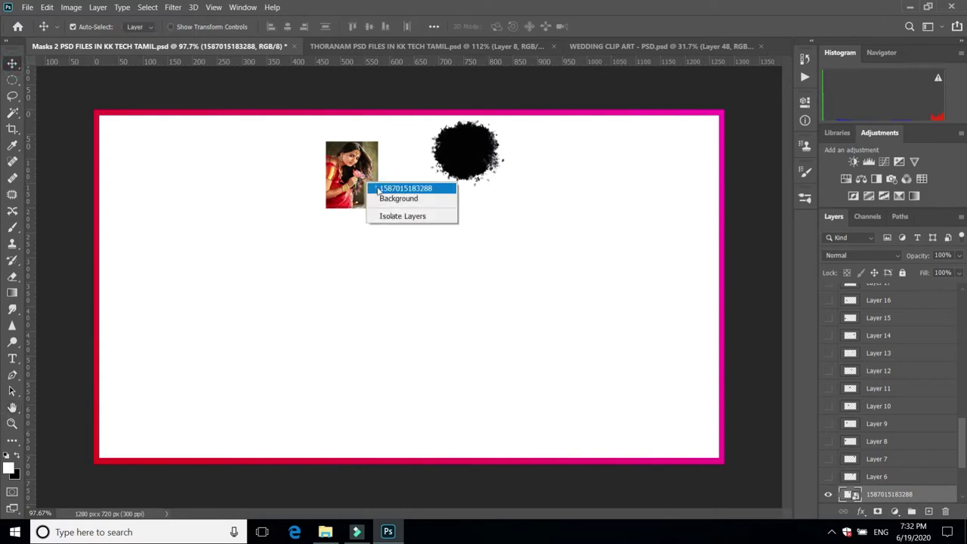
{"action": "left_click", "coordinate": [376, 188]}
- Move the portrait photo onto the black grunge shape and enlarge it to cover
{"action": "left_click_drag", "start_coordinate": [365, 195], "coordinate": [491, 173]}
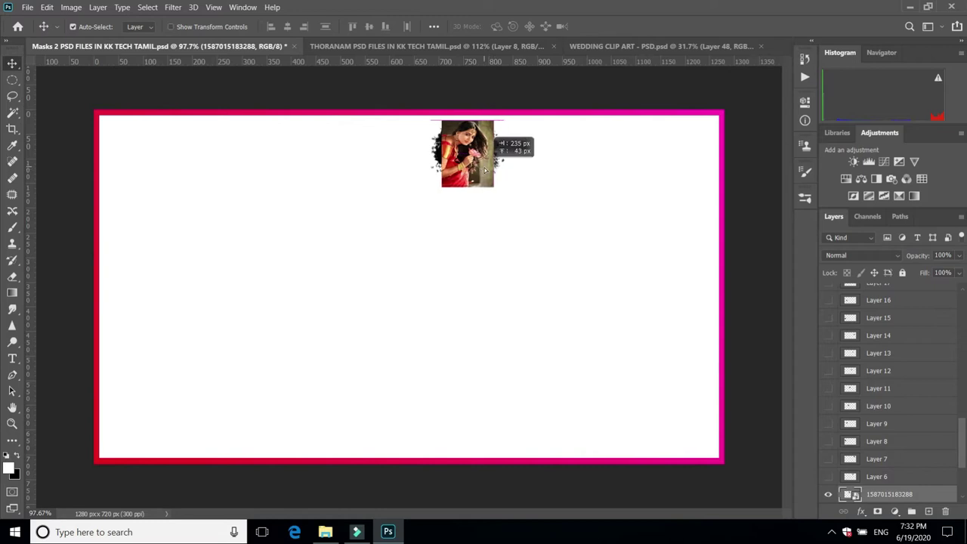
{"action": "left_click_drag", "start_coordinate": [491, 174], "coordinate": [484, 192]}
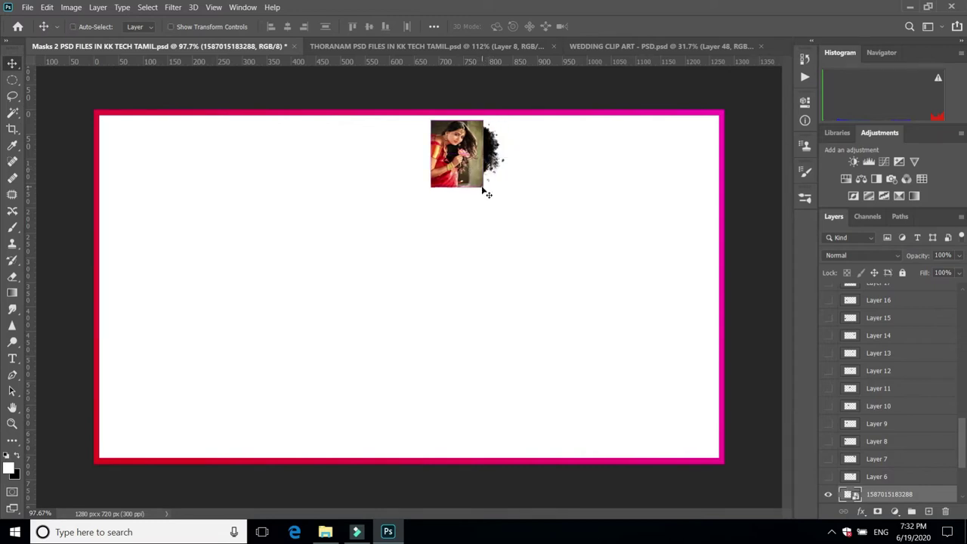
{"action": "key", "text": "ctrl+t"}
{"action": "left_click_drag", "start_coordinate": [483, 186], "coordinate": [504, 197]}
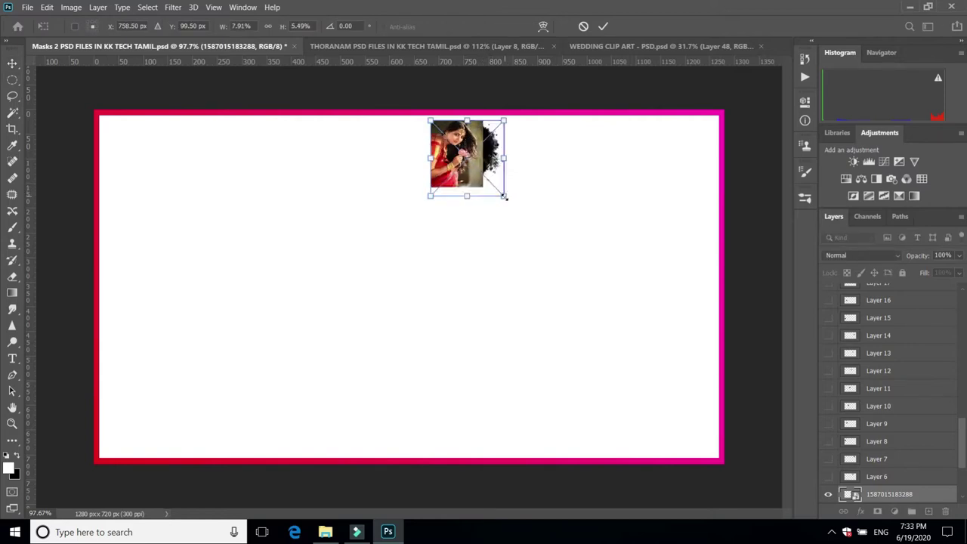
- Commit the photo's enlargement and clip it into the black grunge shape layer
{"action": "key", "text": "Return"}
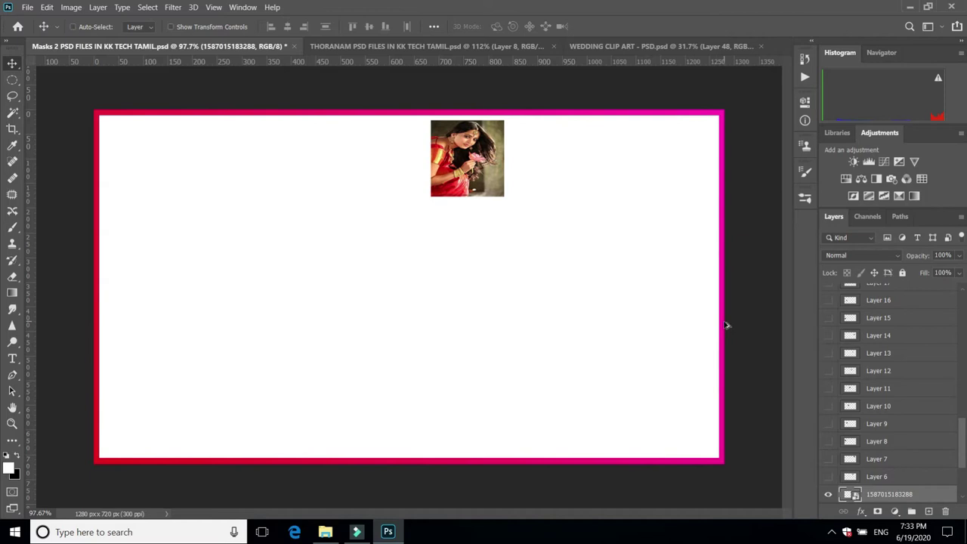
{"action": "key", "text": "ctrl+alt+g"}
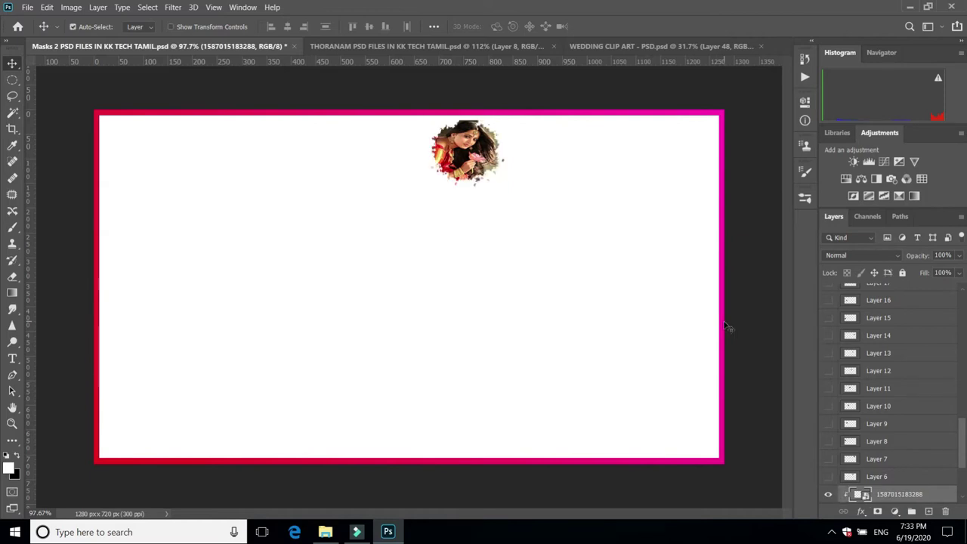
{"action": "scroll", "coordinate": [478, 135], "scroll_direction": "up", "scroll_amount": 2}
{"action": "scroll", "coordinate": [479, 135], "scroll_direction": "up", "scroll_amount": 1}
{"action": "scroll", "coordinate": [484, 138], "scroll_direction": "up", "scroll_amount": 1}
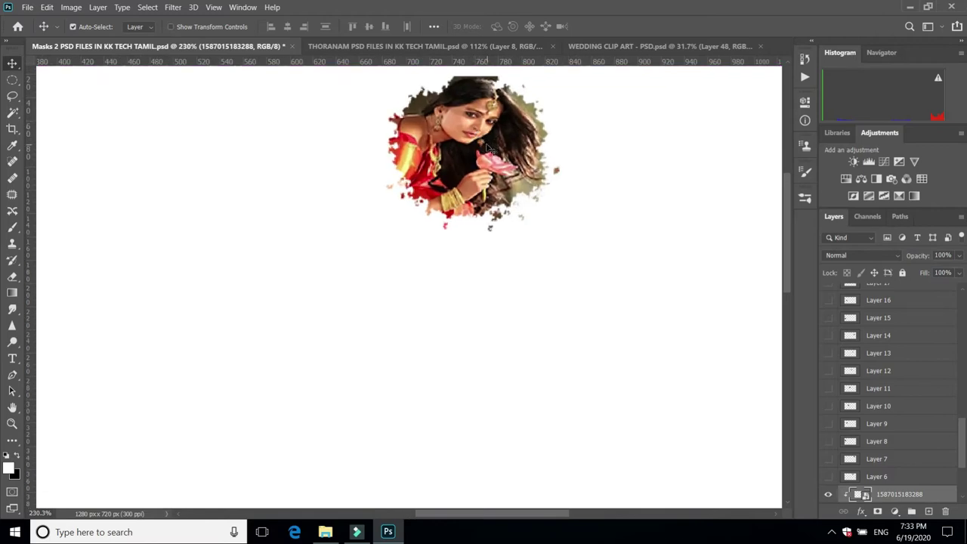
{"action": "scroll", "coordinate": [488, 148], "scroll_direction": "up", "scroll_amount": 1}
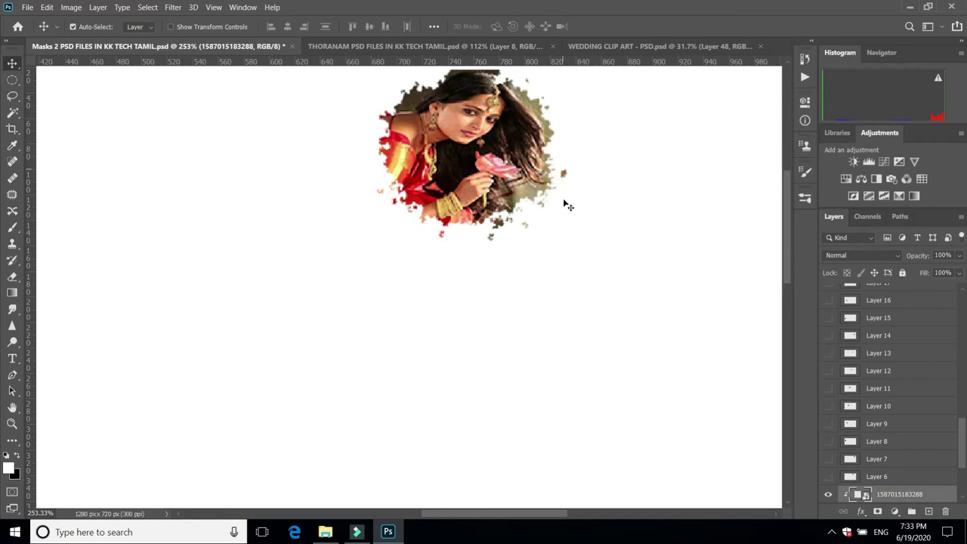
{"action": "scroll", "coordinate": [741, 331], "scroll_direction": "down", "scroll_amount": 1}
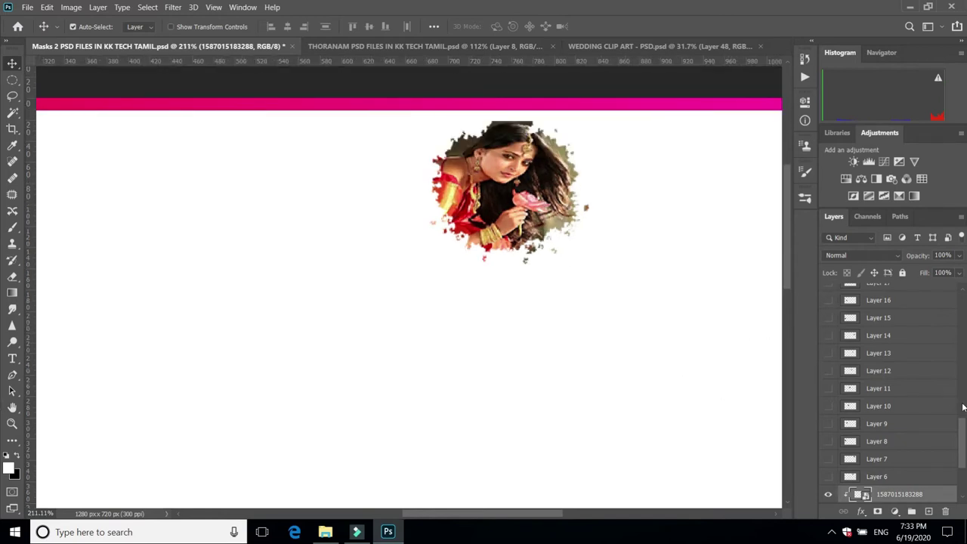
- Turn on visibility for every mask layer in the Layers panel, including Layer 11
{"action": "left_click_drag", "start_coordinate": [963, 427], "coordinate": [942, 297]}
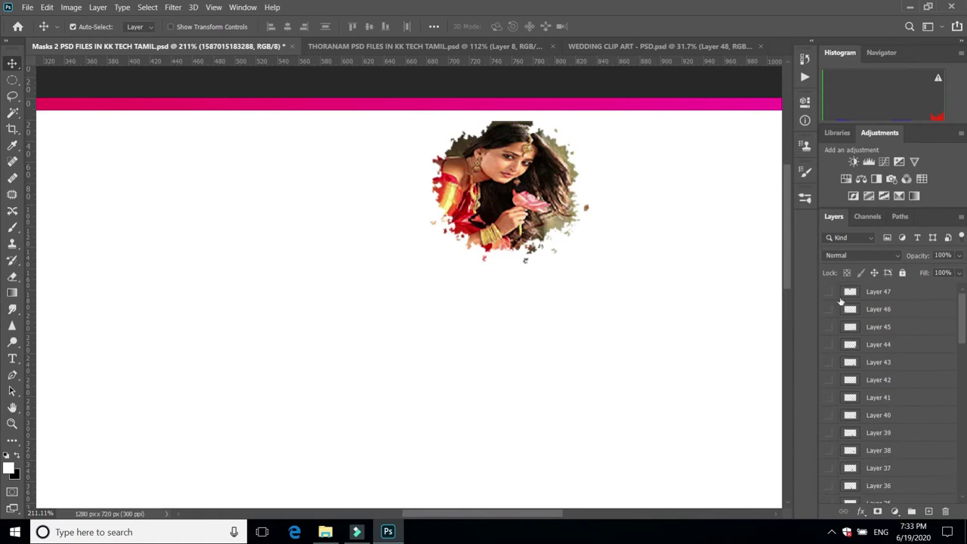
{"action": "left_click_drag", "start_coordinate": [831, 293], "coordinate": [825, 532]}
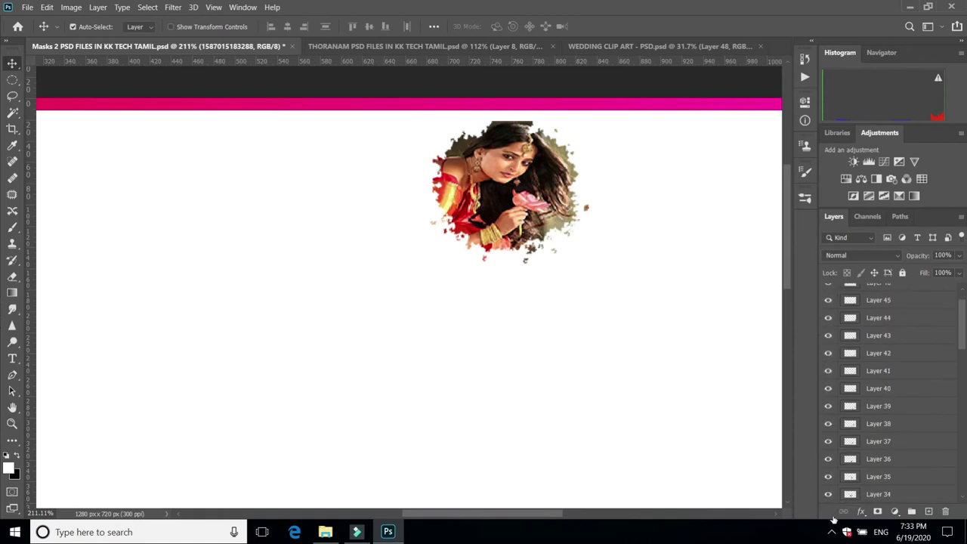
{"action": "left_click_drag", "start_coordinate": [825, 531], "coordinate": [829, 536]}
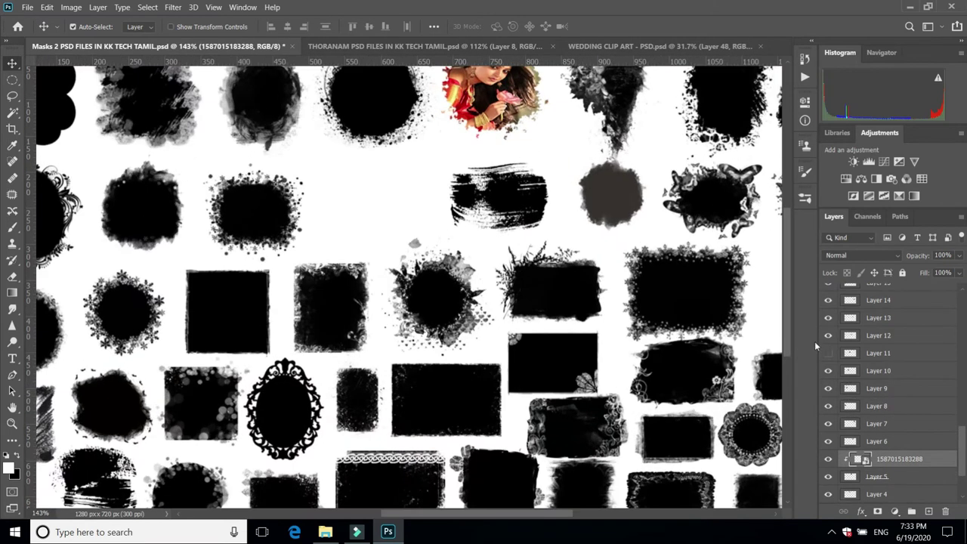
{"action": "left_click", "coordinate": [829, 353]}
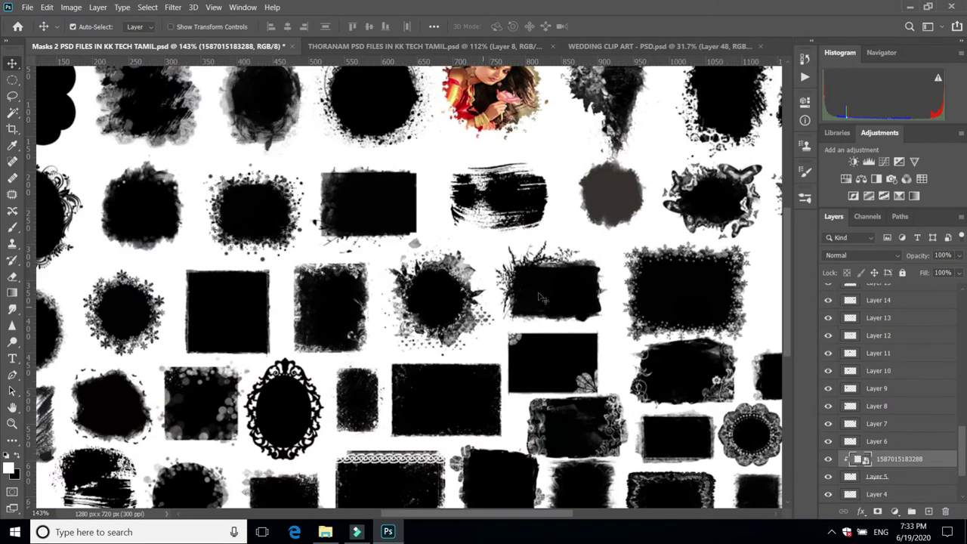